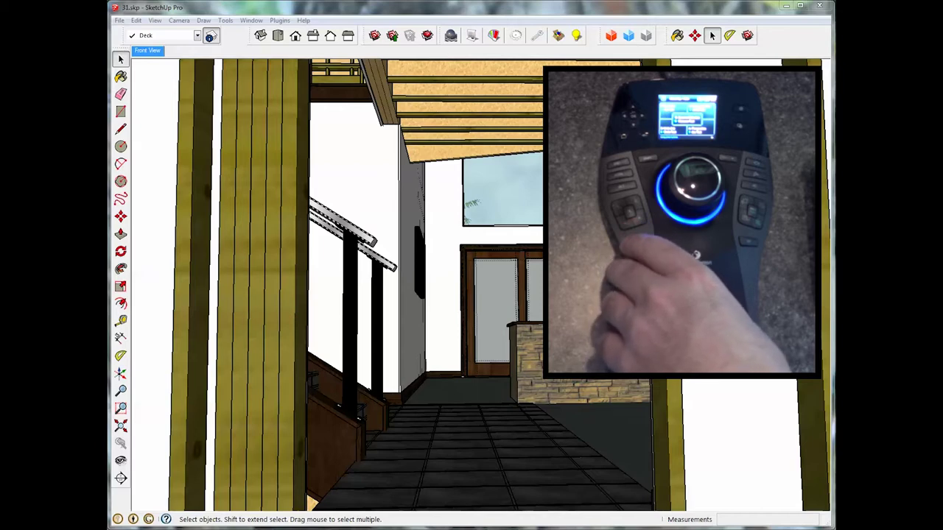
Step: Review the 3D mouse's speed, navigation mode and rotation center options, keeping Camera Mode selected
key("Menu")
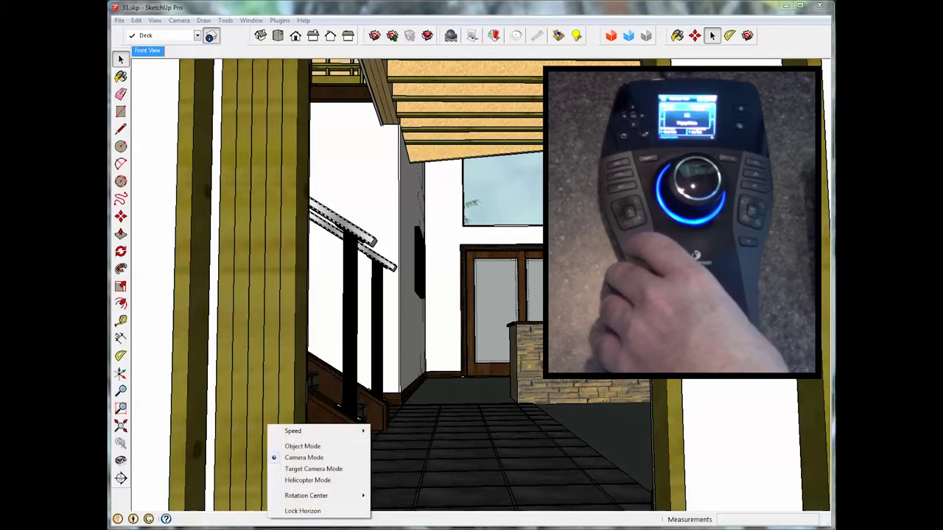
mouse_move(293, 430)
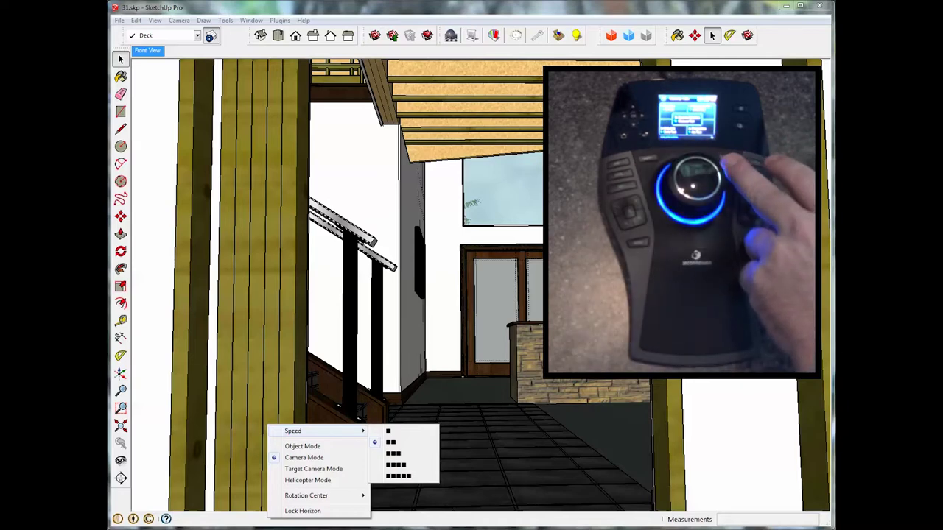
key("Left")
key("Down")
key("Down")
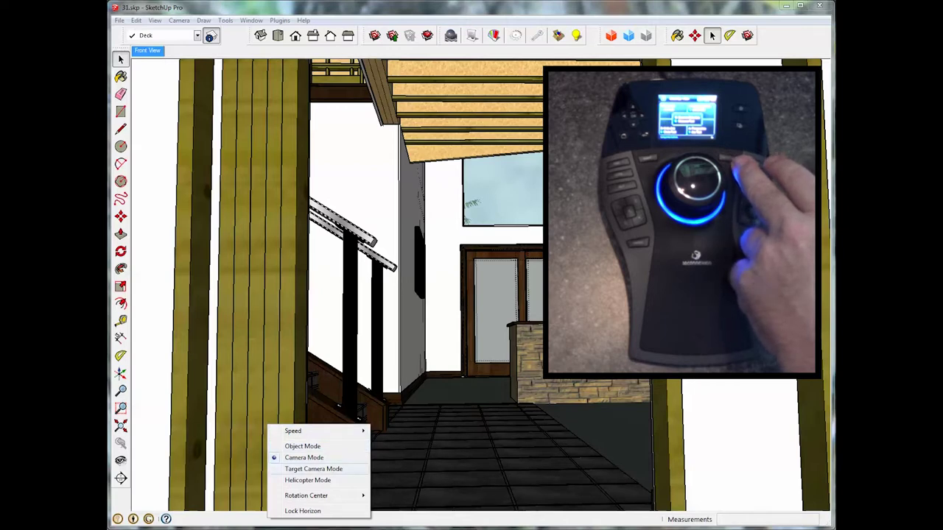
key("Down")
key("Down")
key("Down")
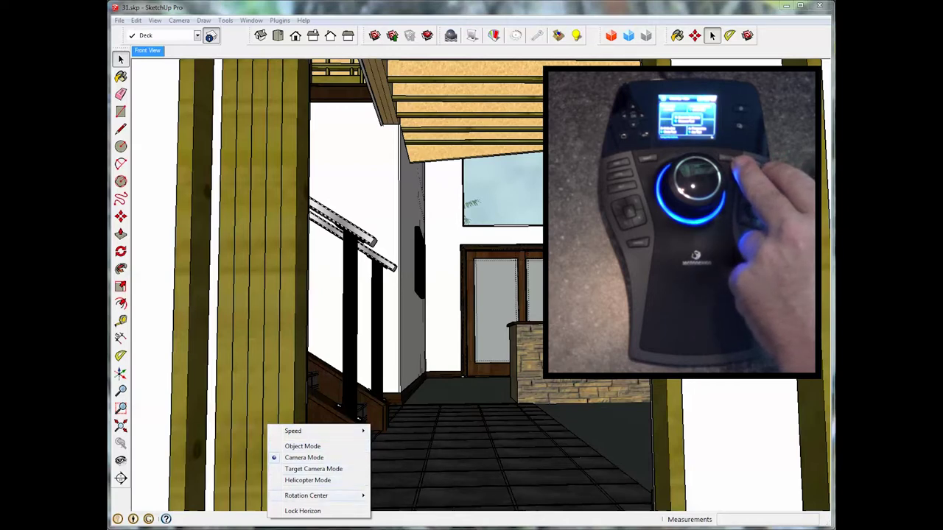
key("Right")
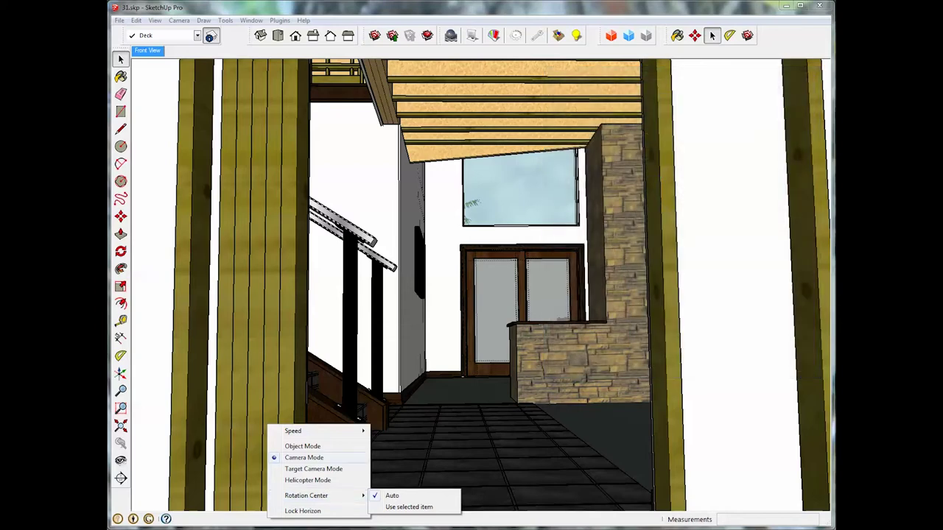
key("Left")
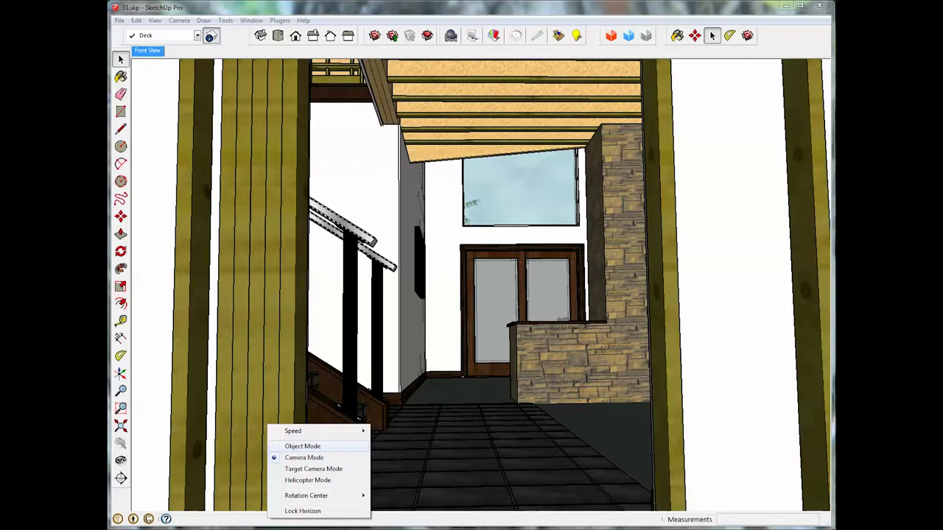
left_click(304, 458)
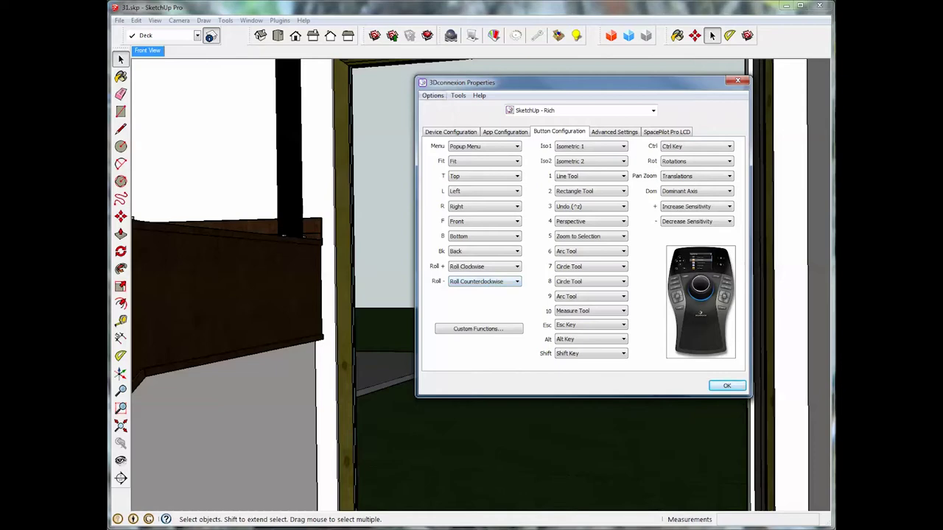
Step: Examine the device configuration, app configuration and button assignments of the custom SketchUp profile in 3Dconnexion Properties
left_click(450, 132)
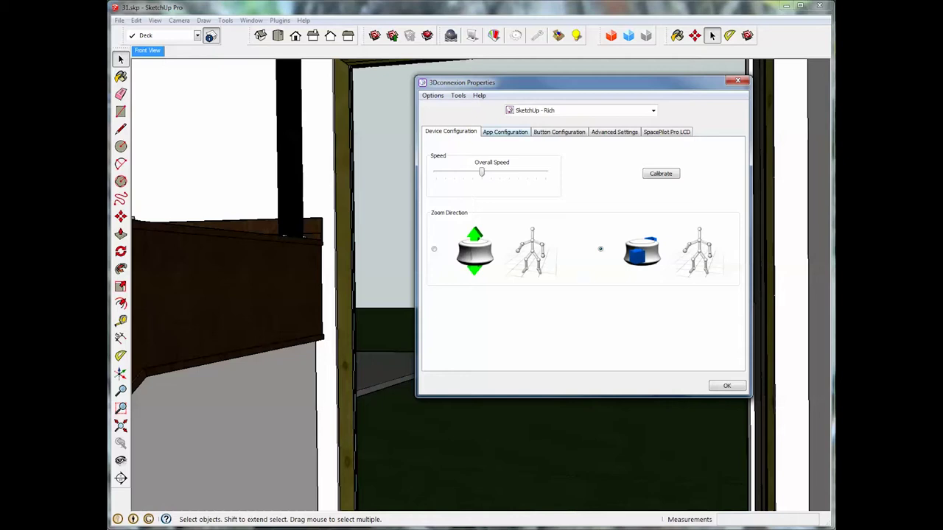
left_click(505, 132)
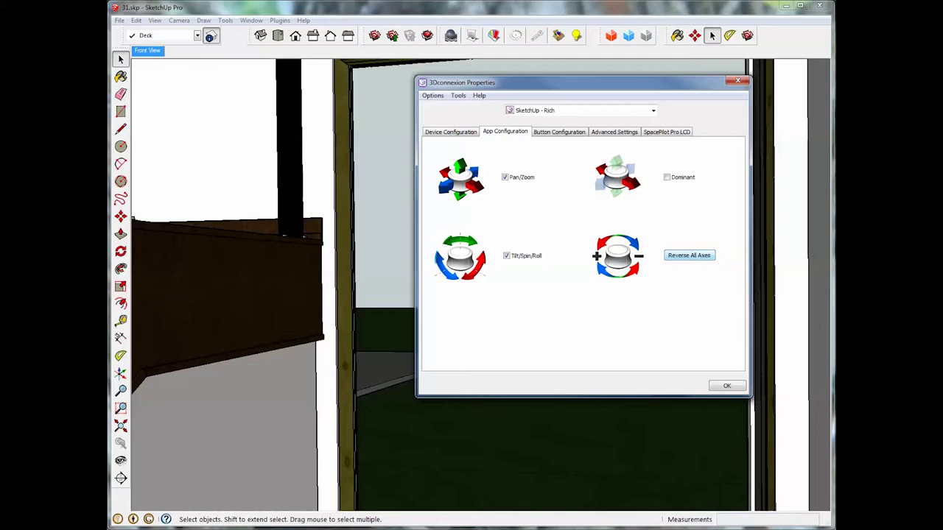
left_click(559, 132)
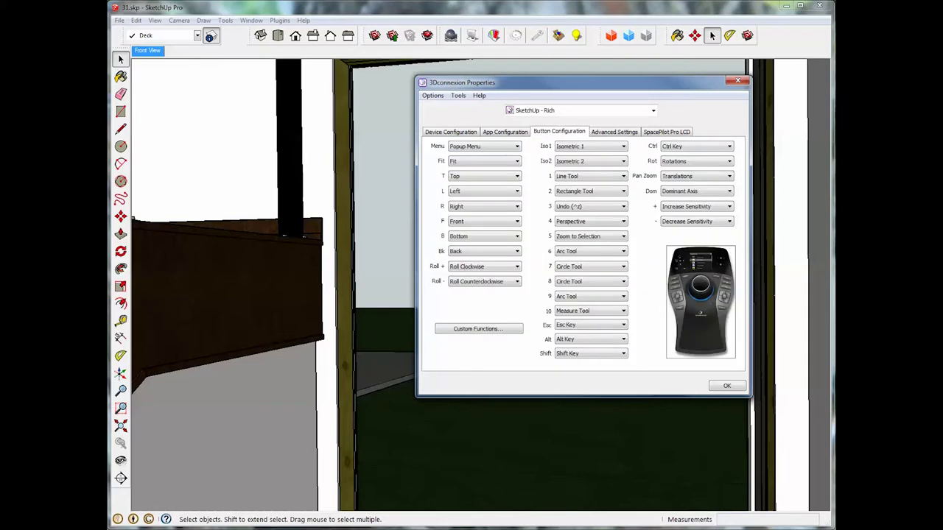
left_click(485, 191)
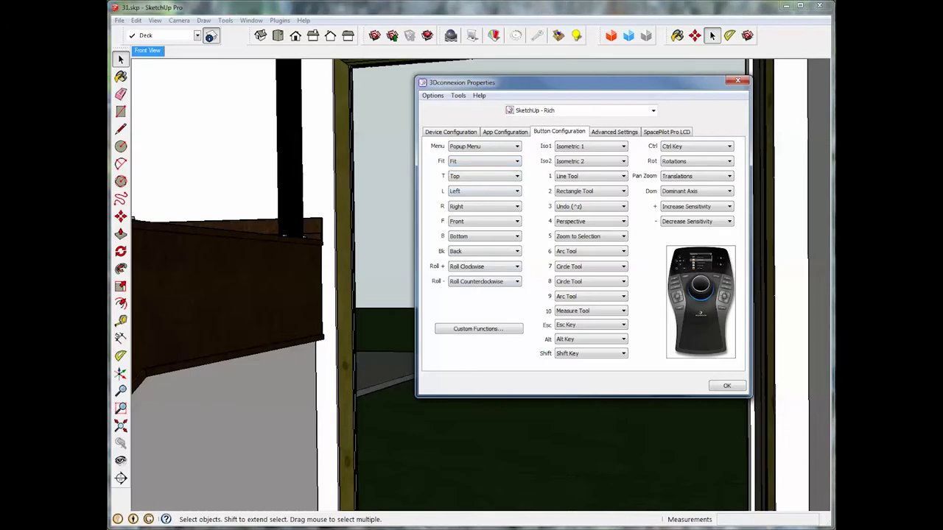
left_click(590, 176)
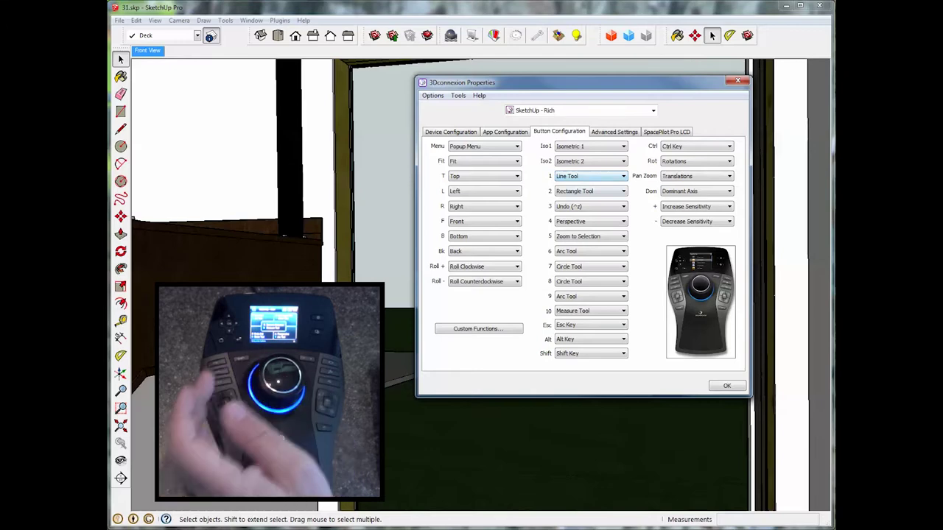
left_click(589, 190)
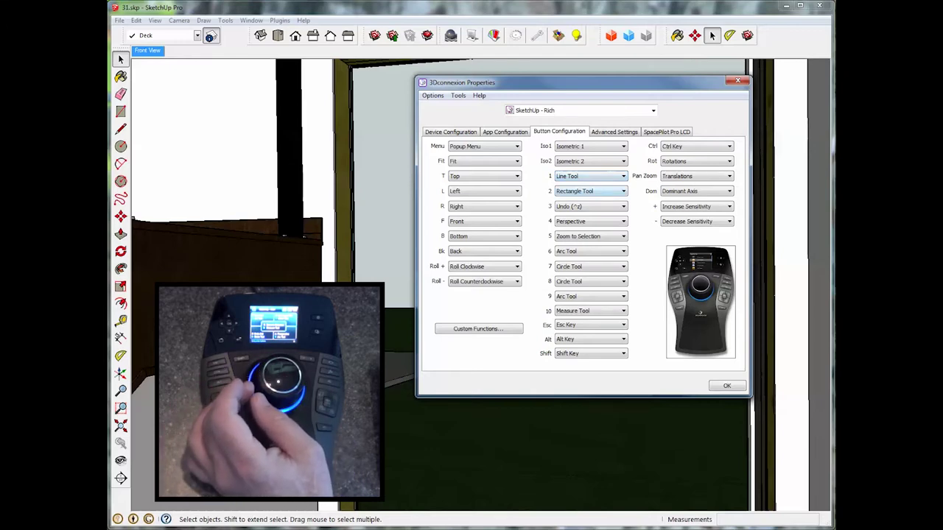
left_click(590, 176)
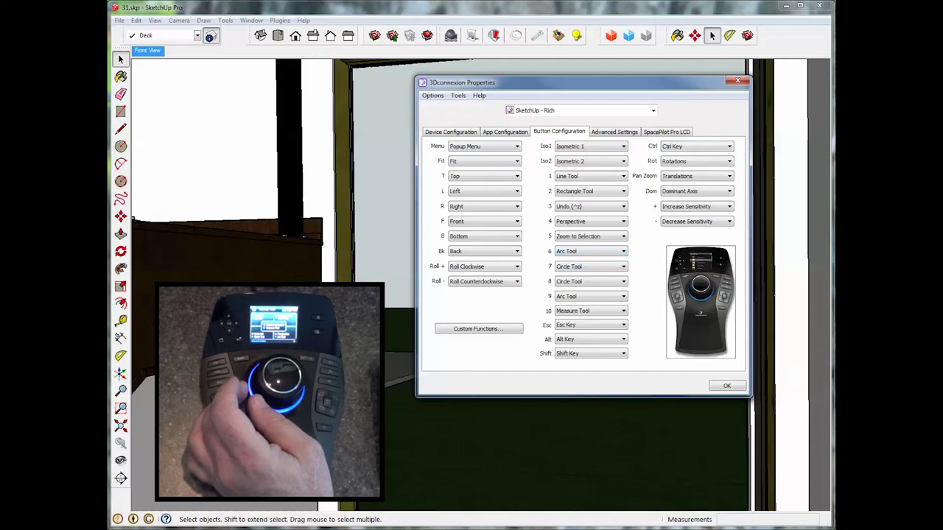
left_click(590, 266)
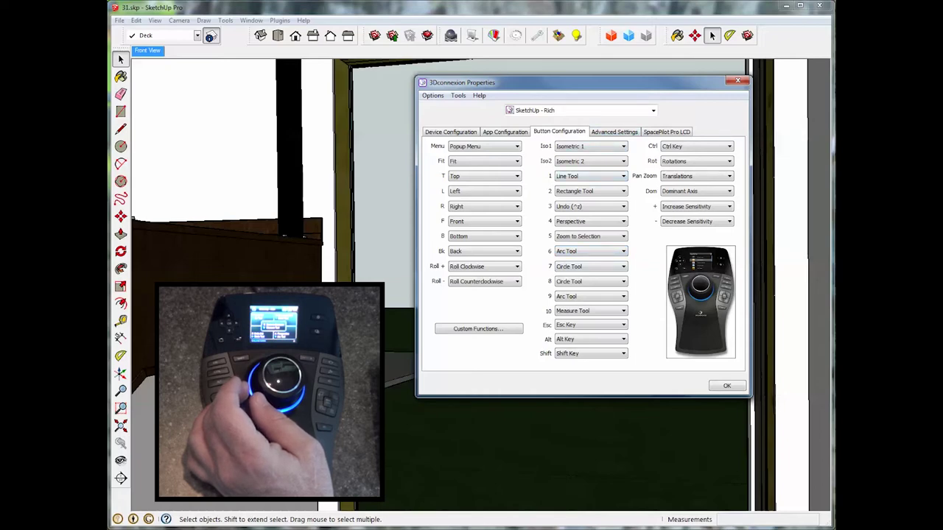
Step: Compare the button assignments of the standard SketchUp profile with the custom one, returning to the custom profile
left_click(652, 110)
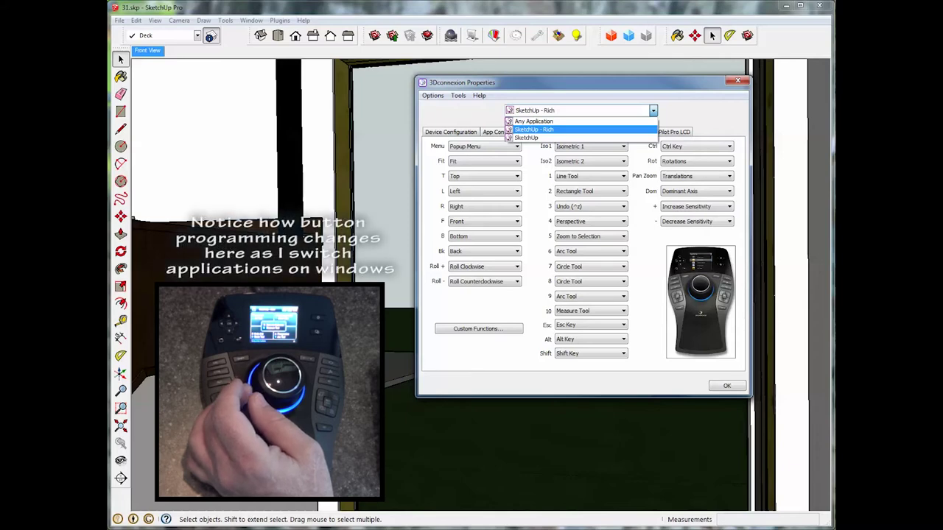
key("Down")
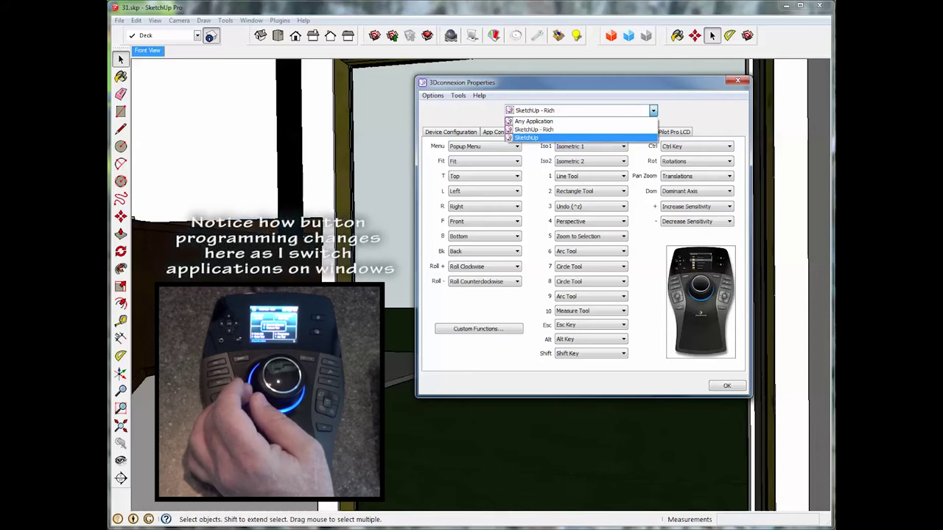
key("Return")
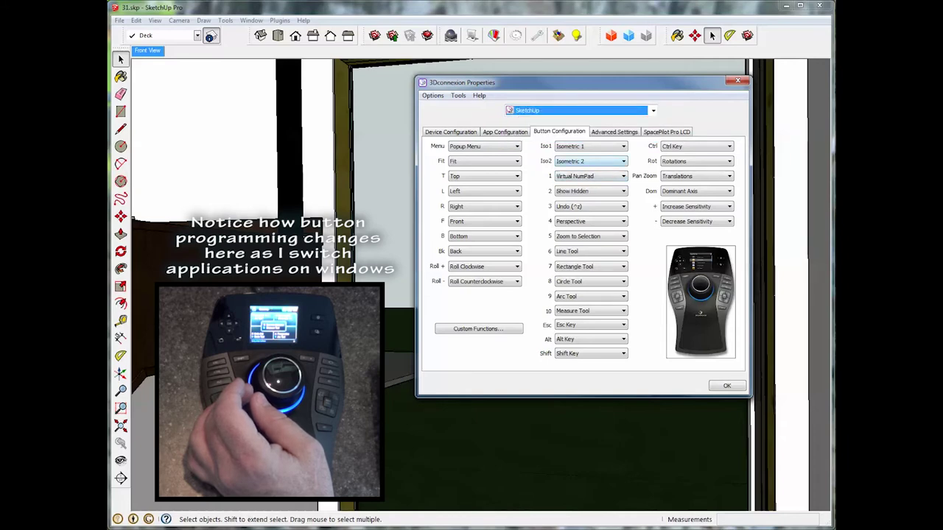
left_click(652, 111)
left_click(579, 129)
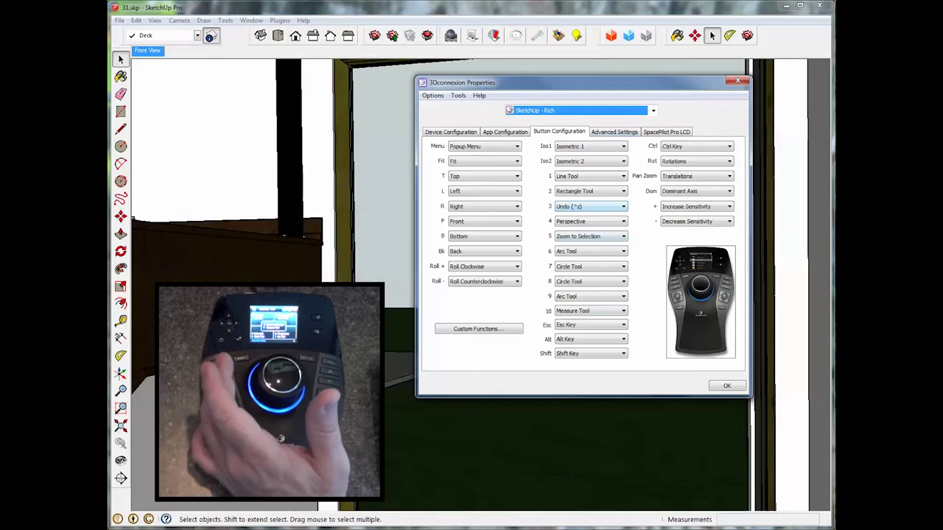
Step: Increase the speed of the Spin axis slightly above its midpoint in the advanced settings
left_click(614, 132)
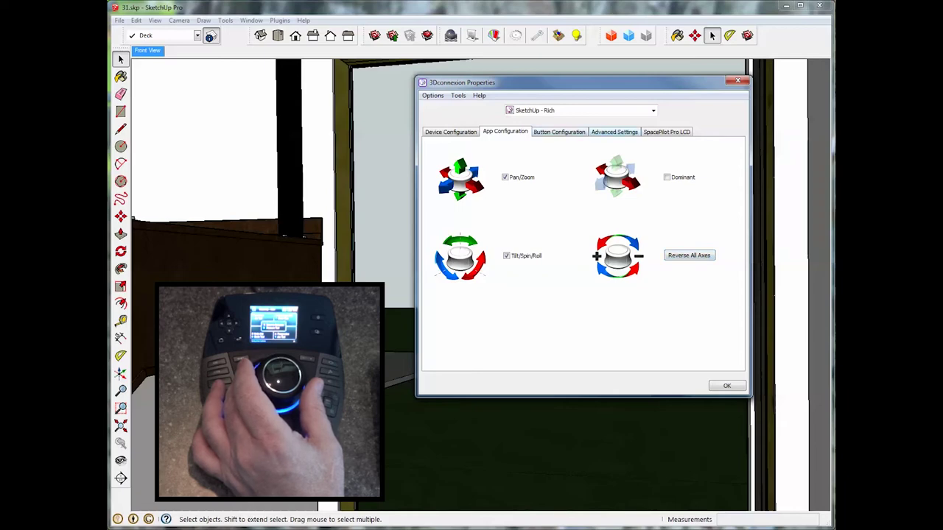
left_click(614, 132)
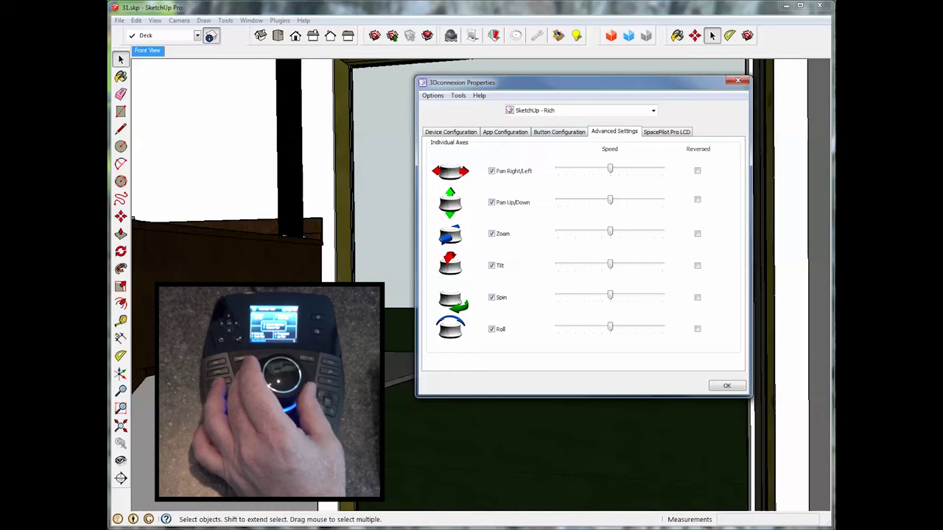
left_click_drag(610, 295, 618, 296)
key("Right")
key("Right")
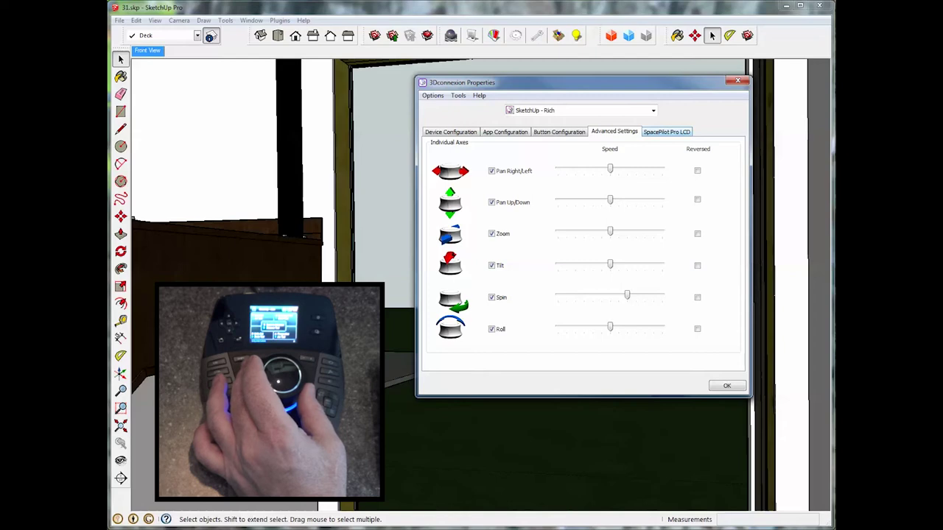
Step: Examine the programs, global settings and SpacePilot PRO display configuration in the Logitech LCD Manager, and close it
left_click(667, 131)
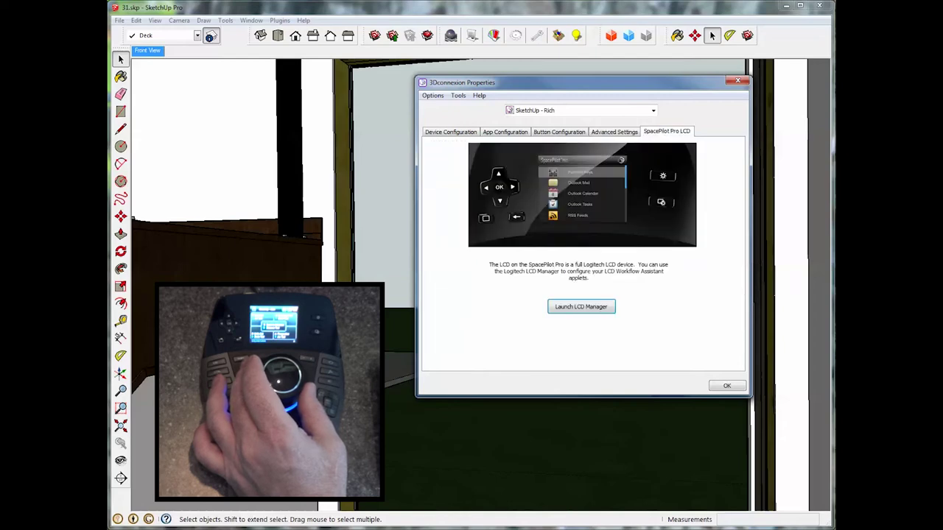
left_click(581, 307)
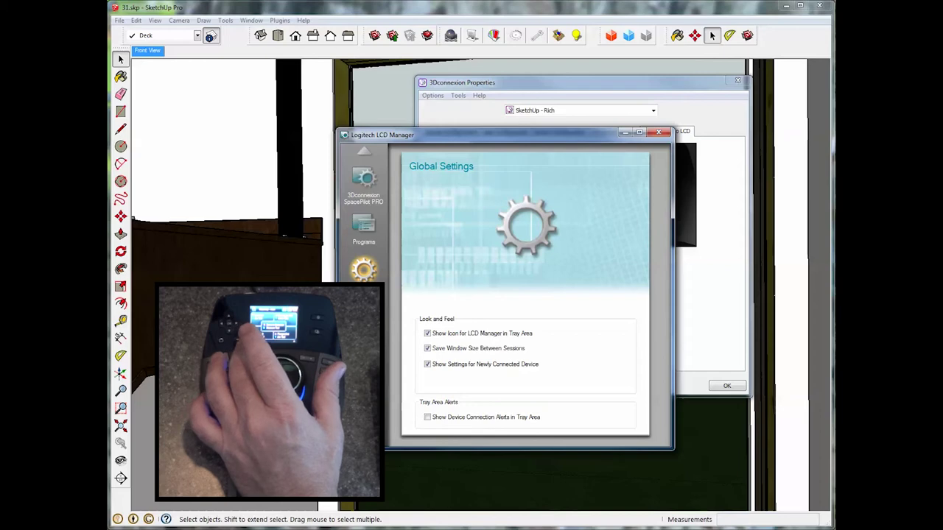
left_click(363, 225)
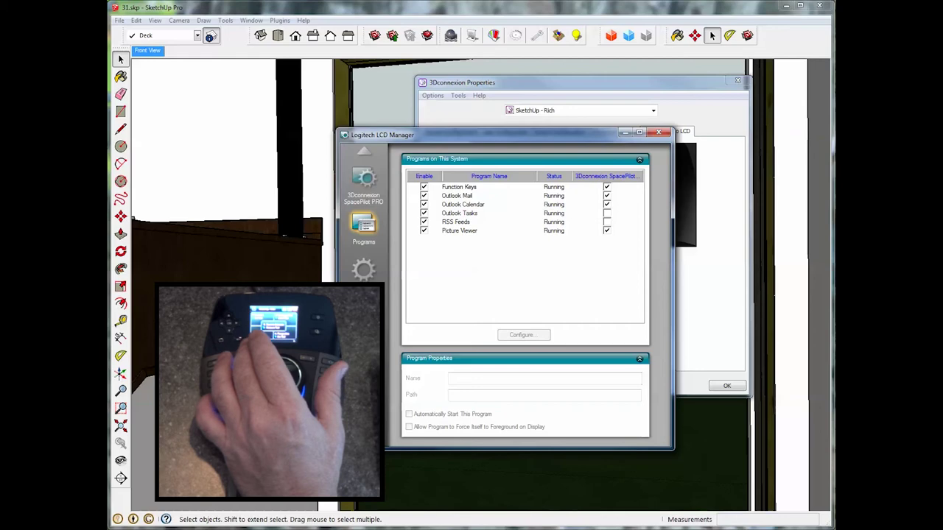
left_click(363, 271)
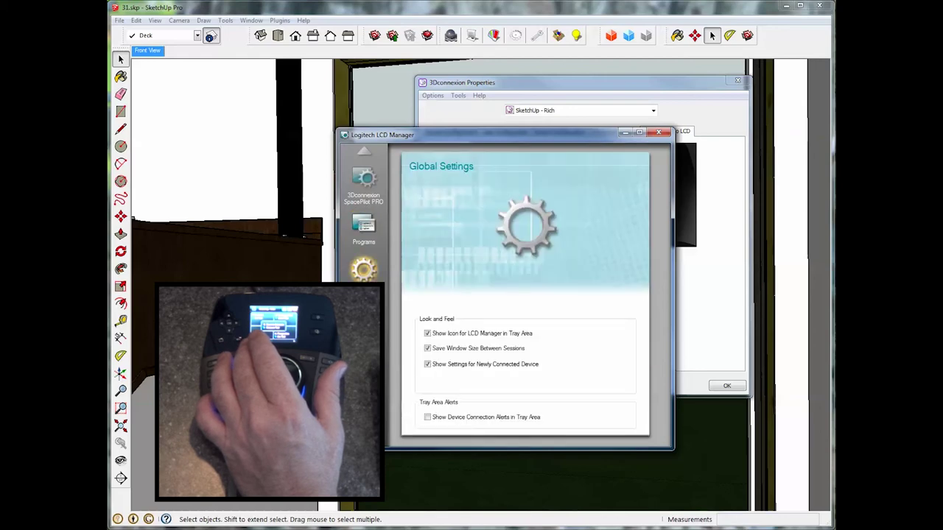
left_click(364, 178)
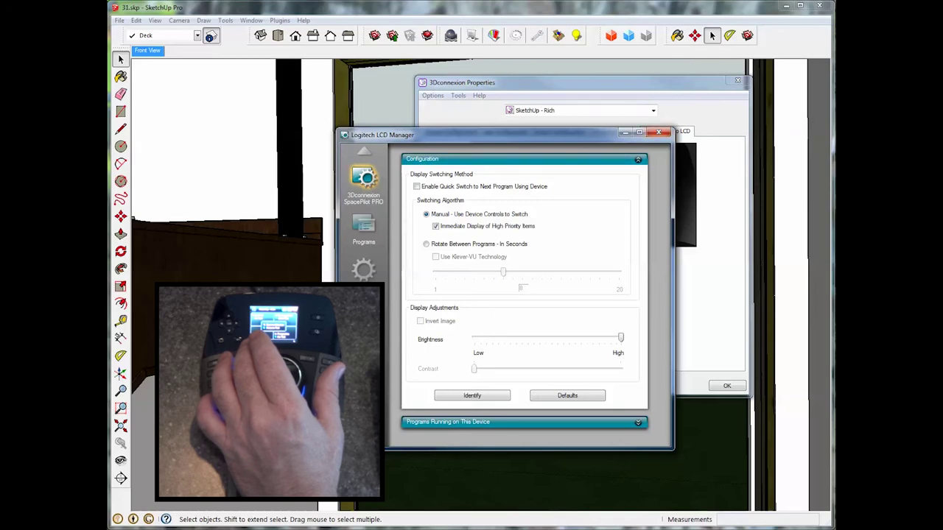
left_click(658, 132)
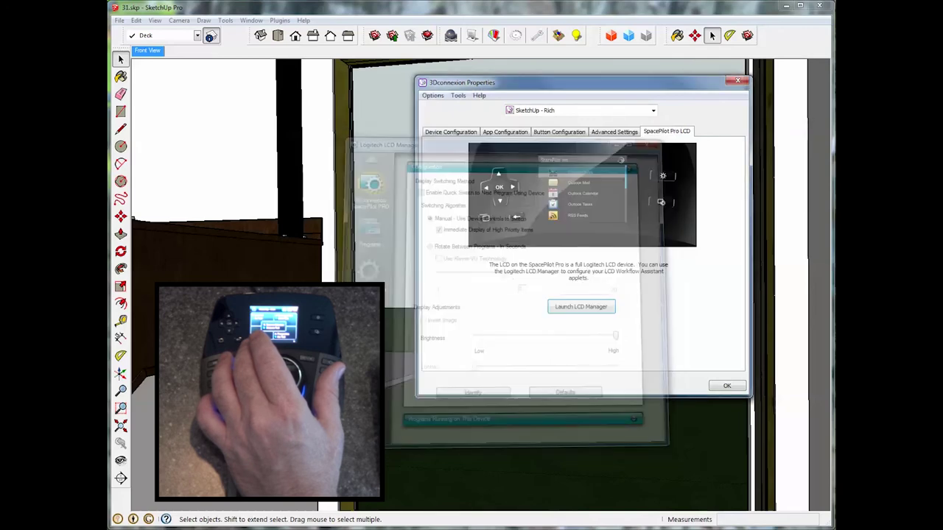
Step: Turn the device's LEDs off and back on
left_click(458, 96)
mouse_move(479, 96)
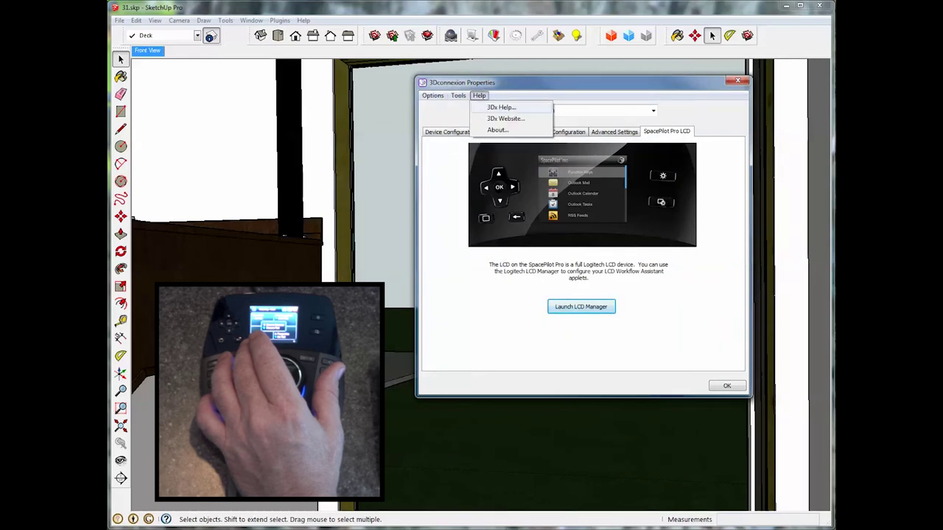
key("Left")
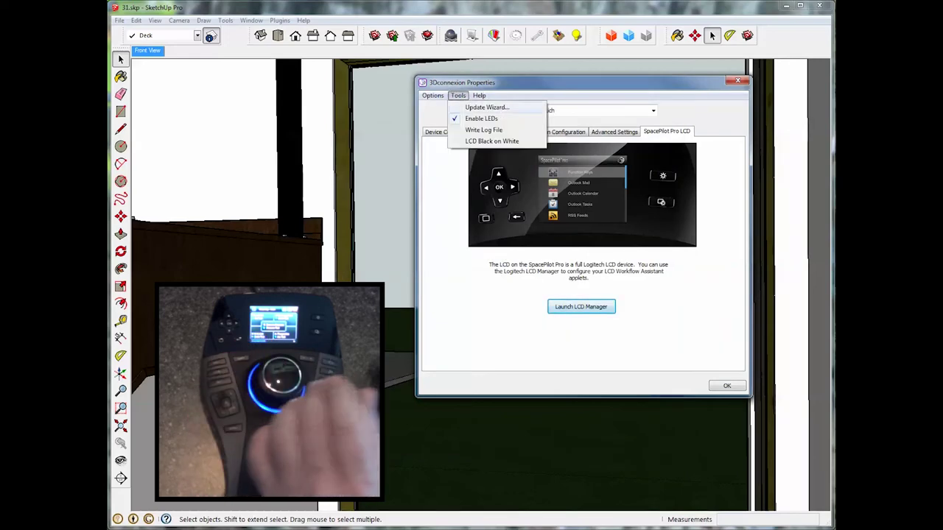
key("Escape")
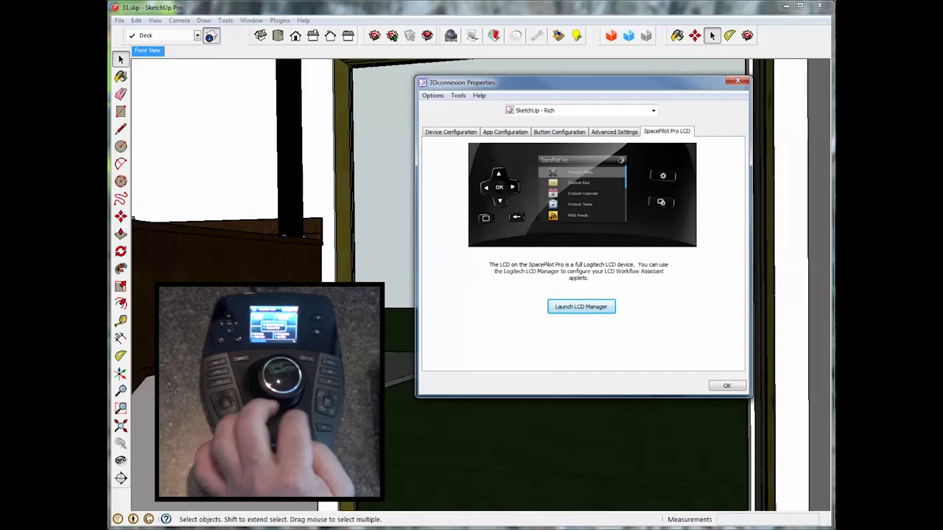
key("alt+t")
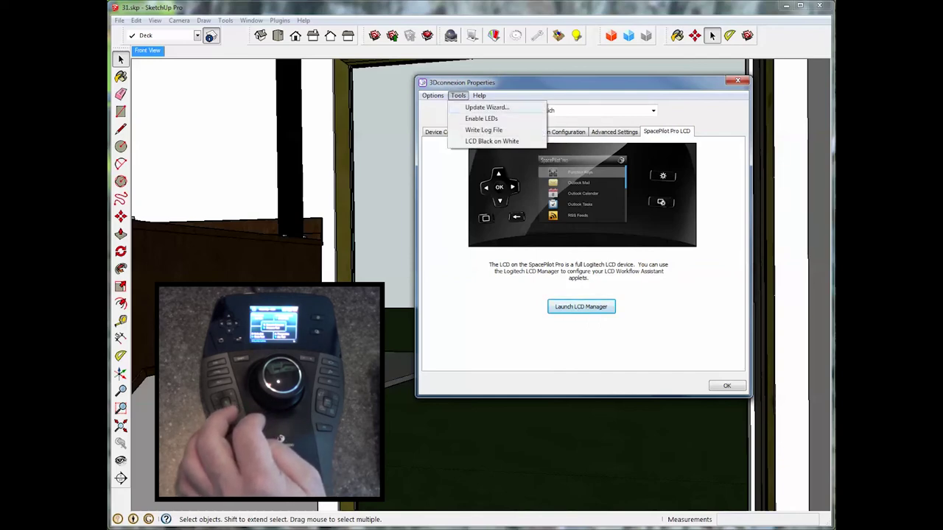
key("Escape")
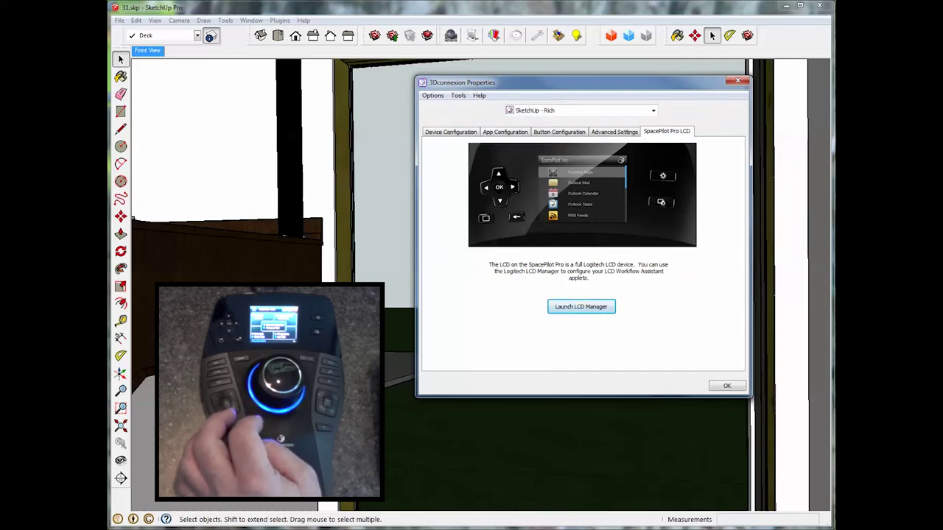
Step: Check the Enable LEDs option and close the 3Dconnexion properties, keeping the configured settings
key("alt+t")
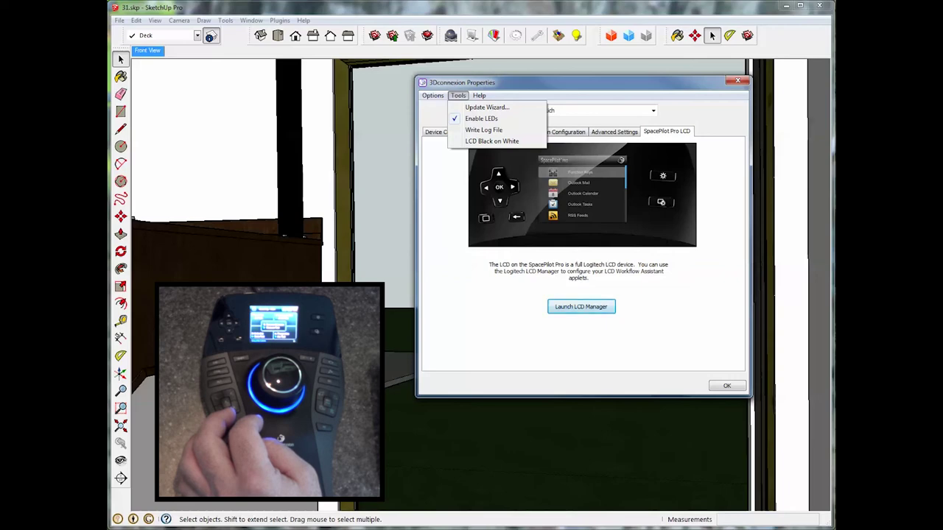
key("Right")
key("Escape")
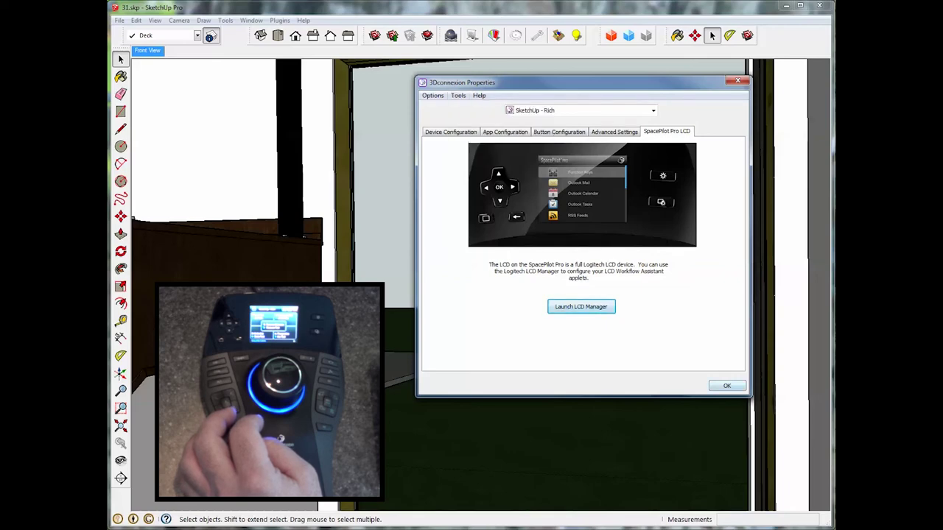
key("Return")
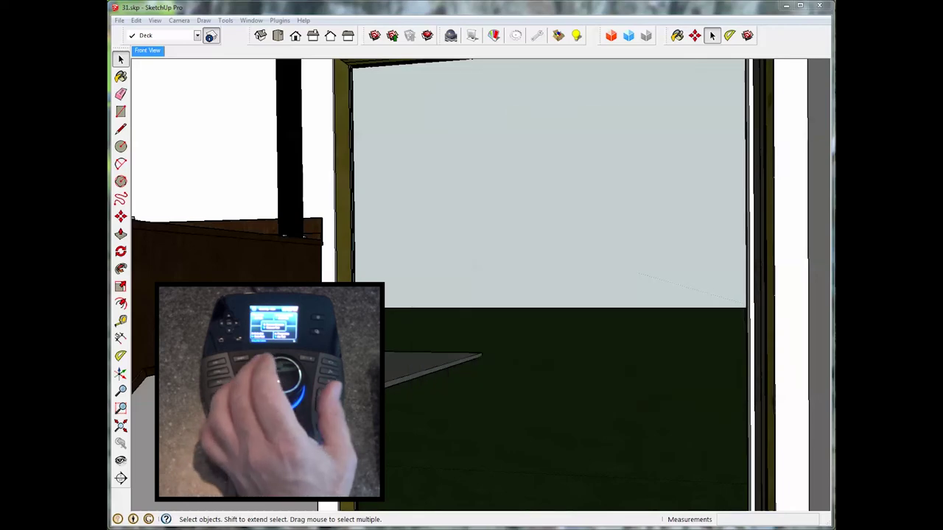